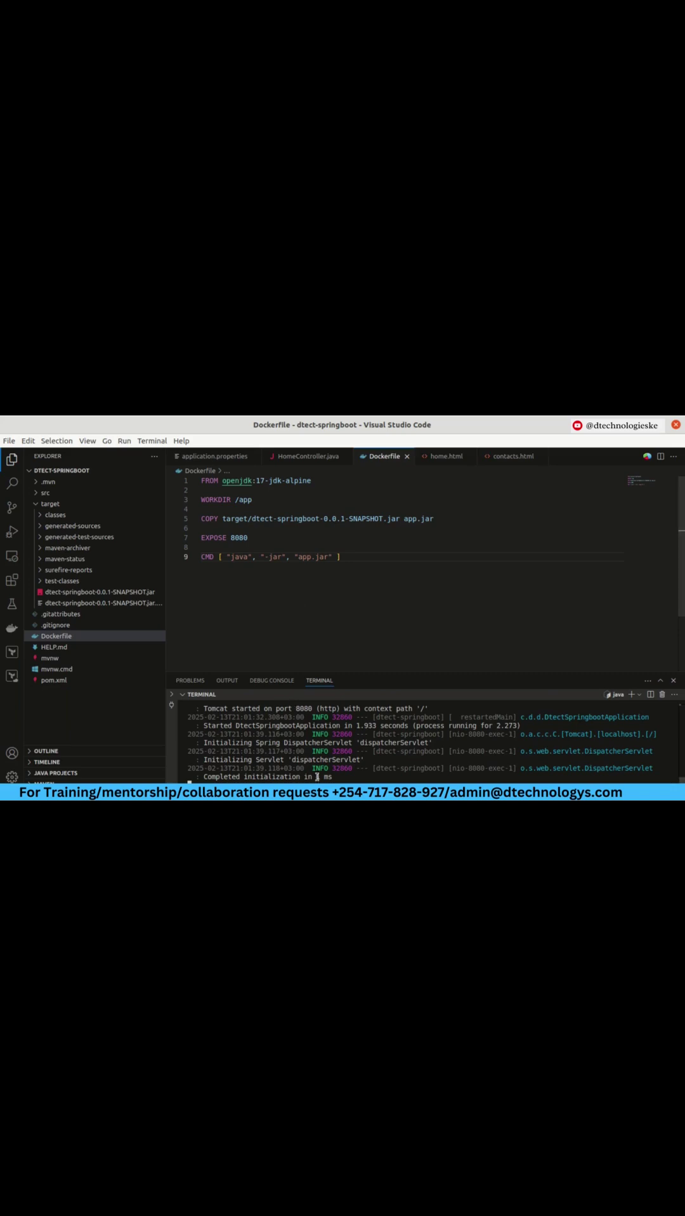
Step: Stop the running Spring Boot app in the terminal and recall the mvn spring-boot:run command
click(199, 782)
key(ctrl+c)
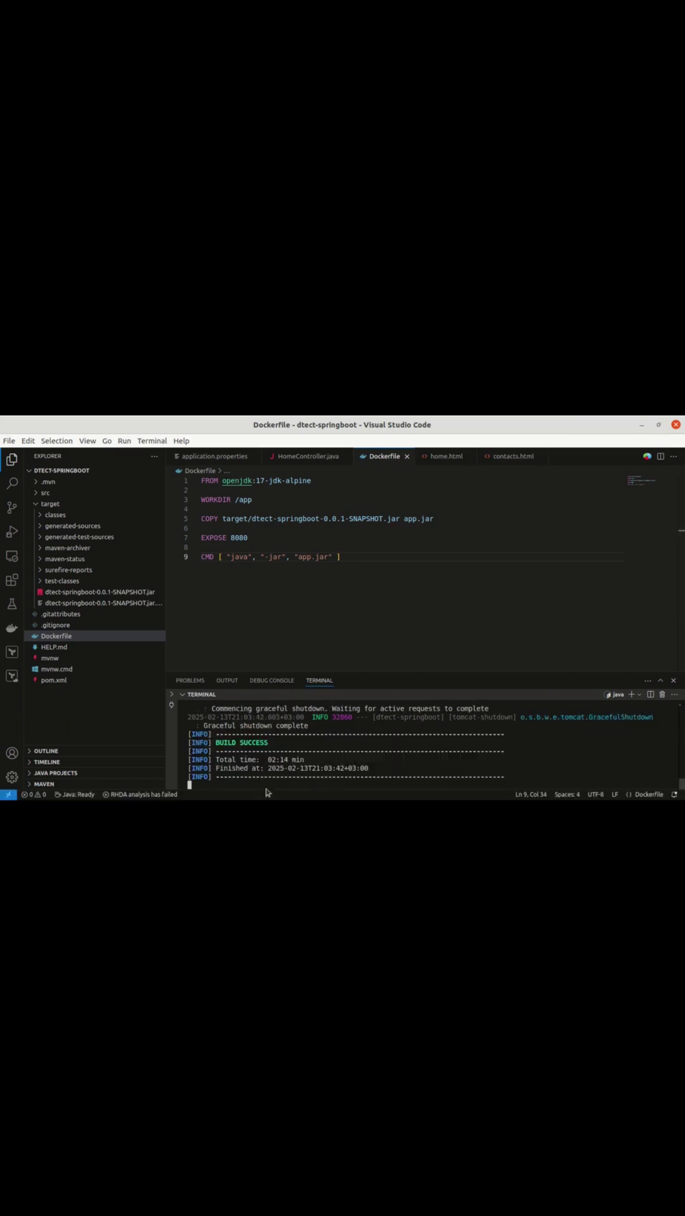
key(Up)
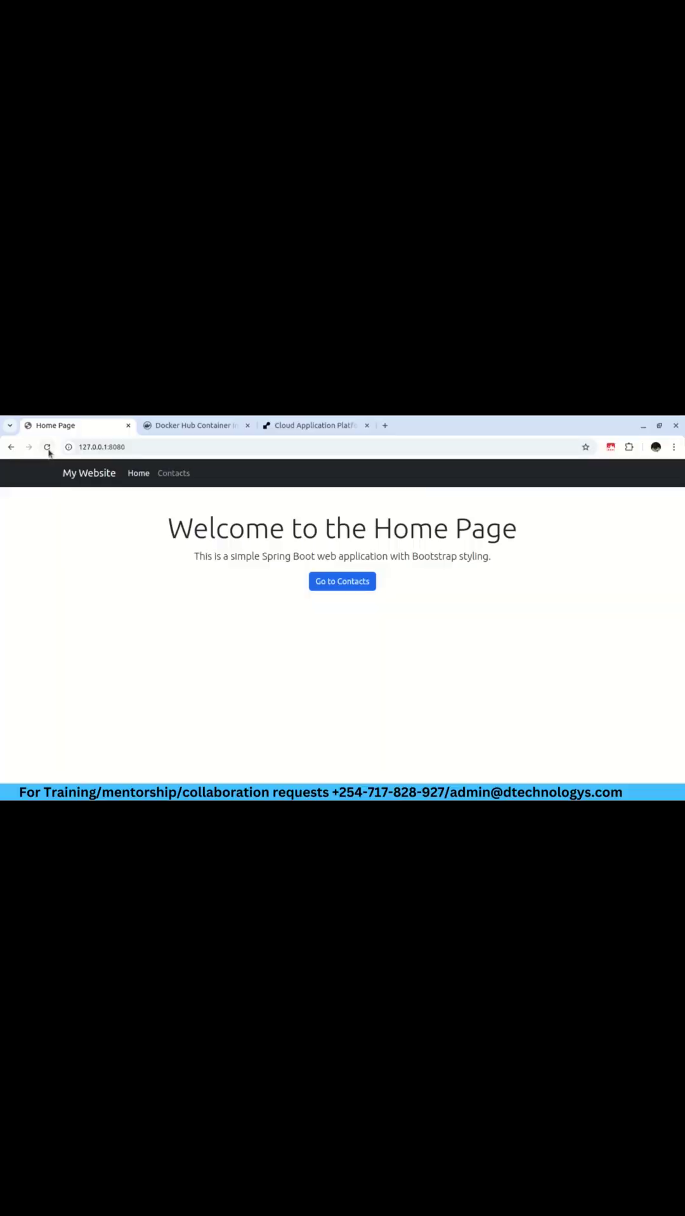
click(341, 587)
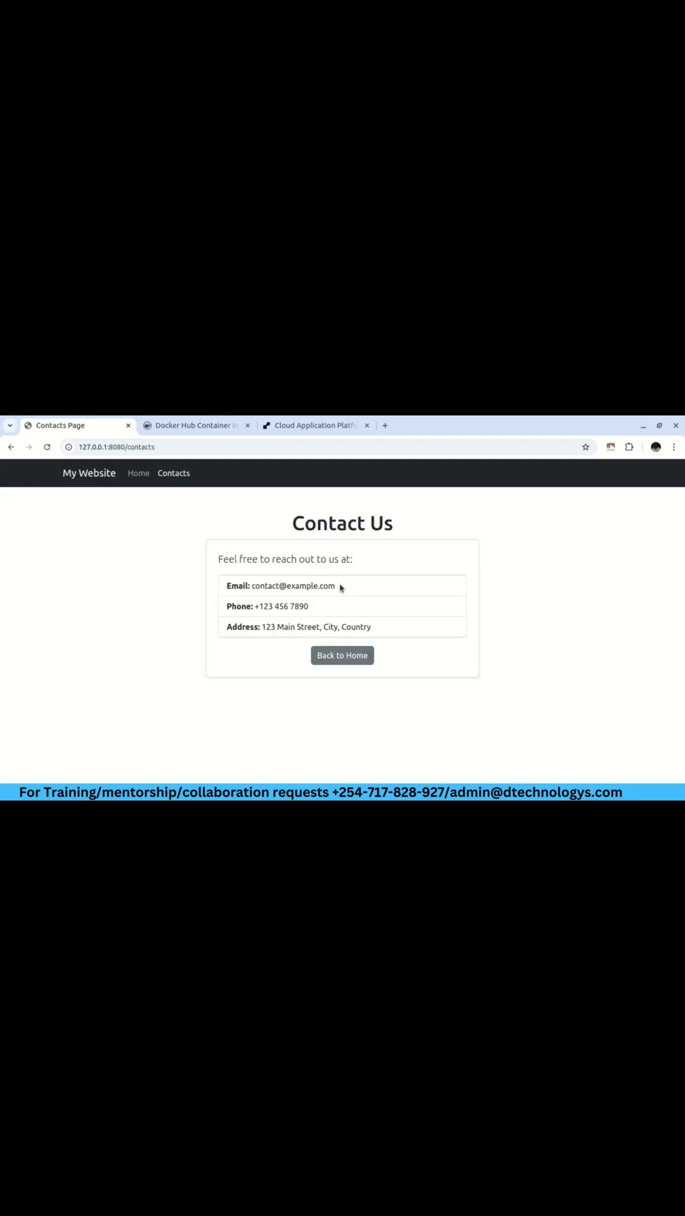
click(354, 657)
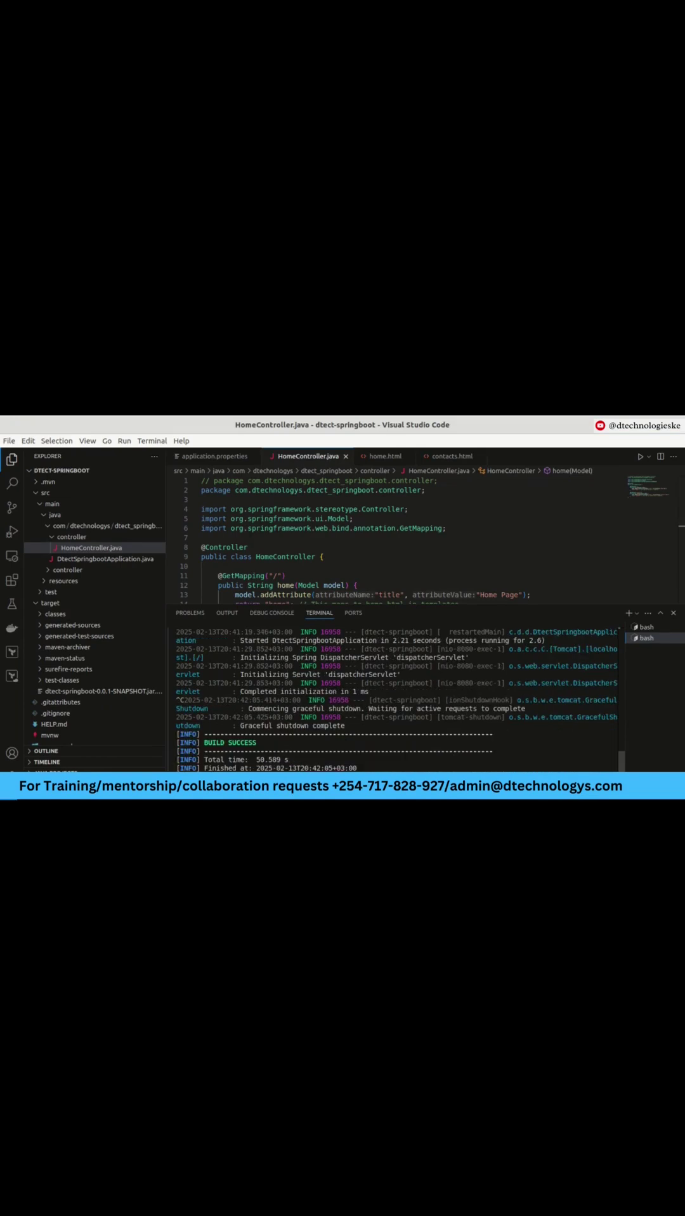
Step: Clear the terminal, run docker --version, and highlight the reported version 27.5.1
key(ctrl+l)
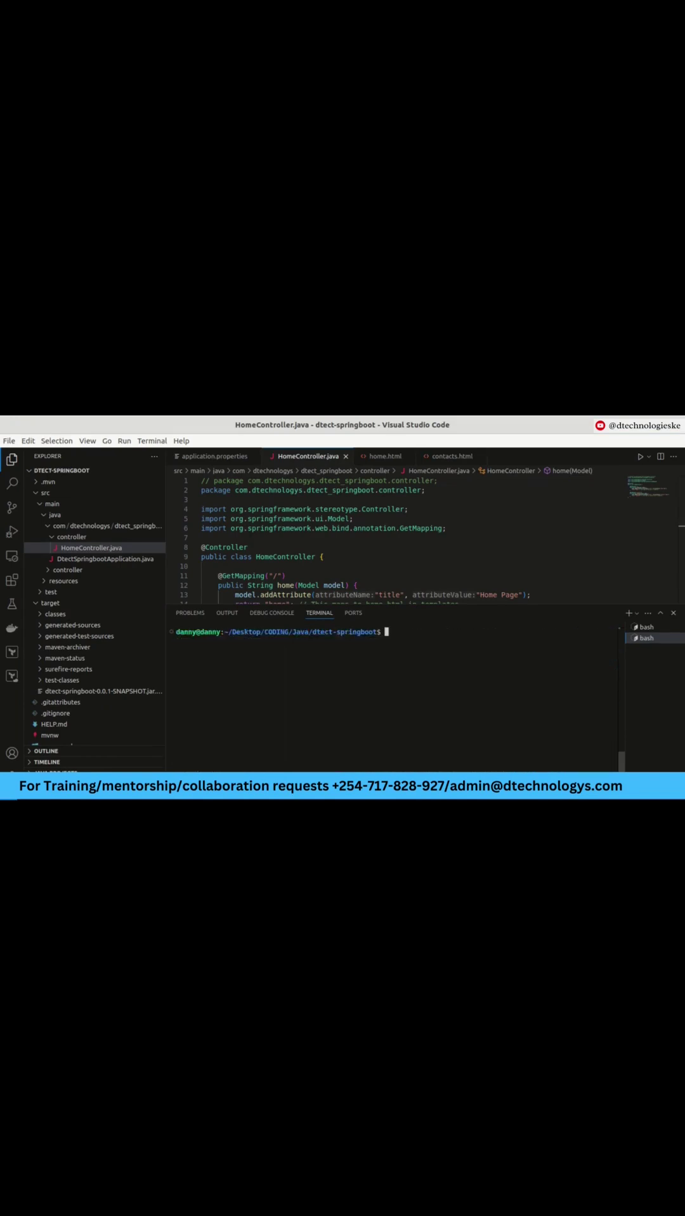
text(docker --ver)
text(sion)
key(Return)
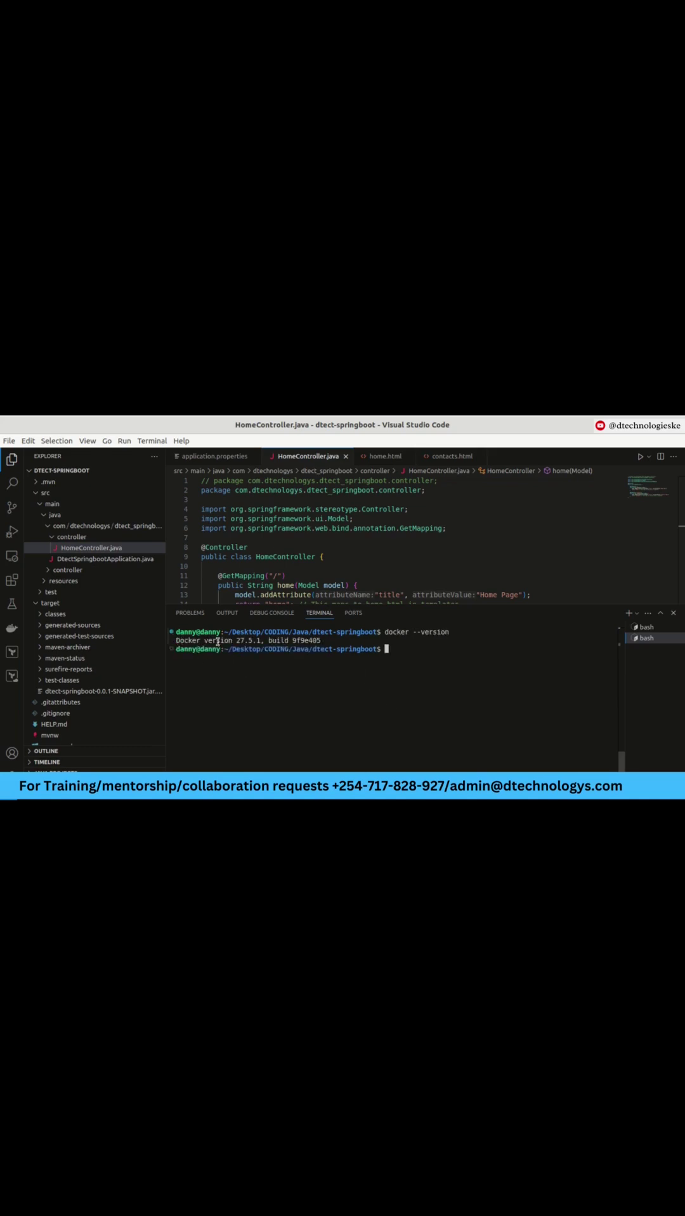
drag(233, 640, 272, 641)
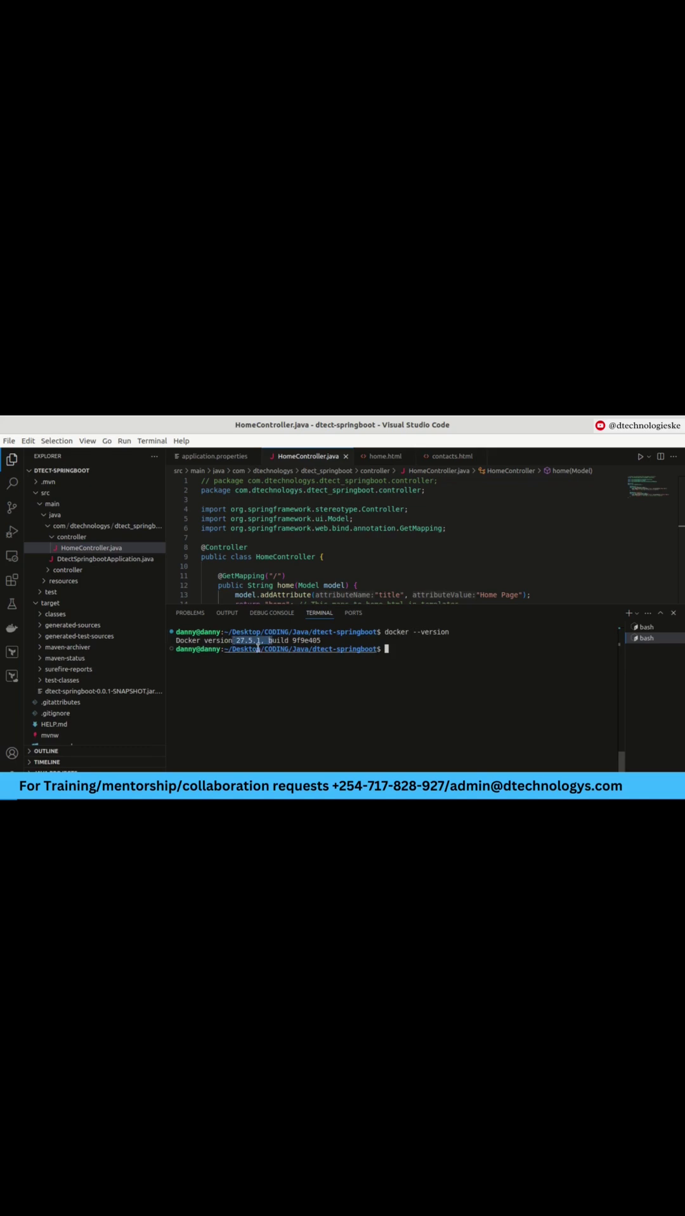